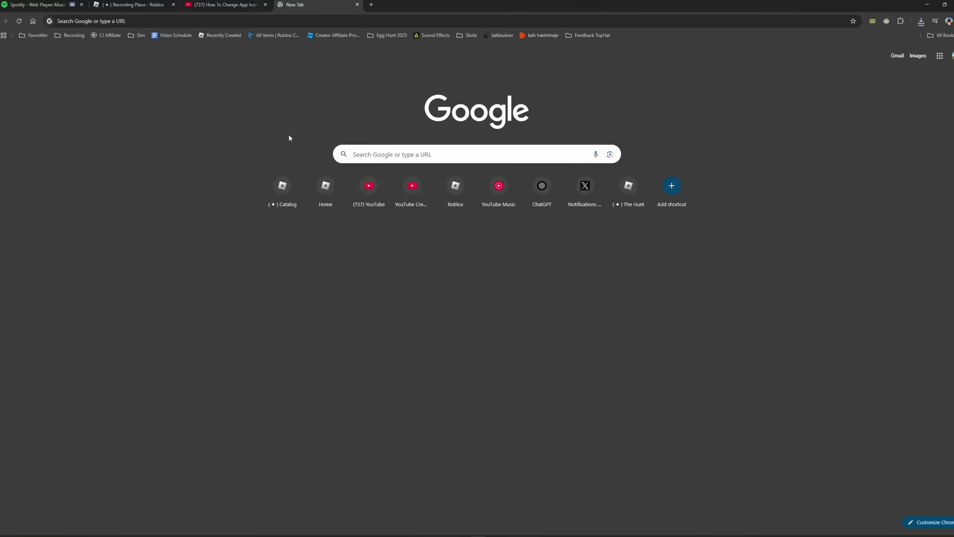
Search Google Images for 'roblox logo png'
{"action": "left_click", "coordinate": [381, 148]}
{"action": "type", "text": "roblox logo png"}
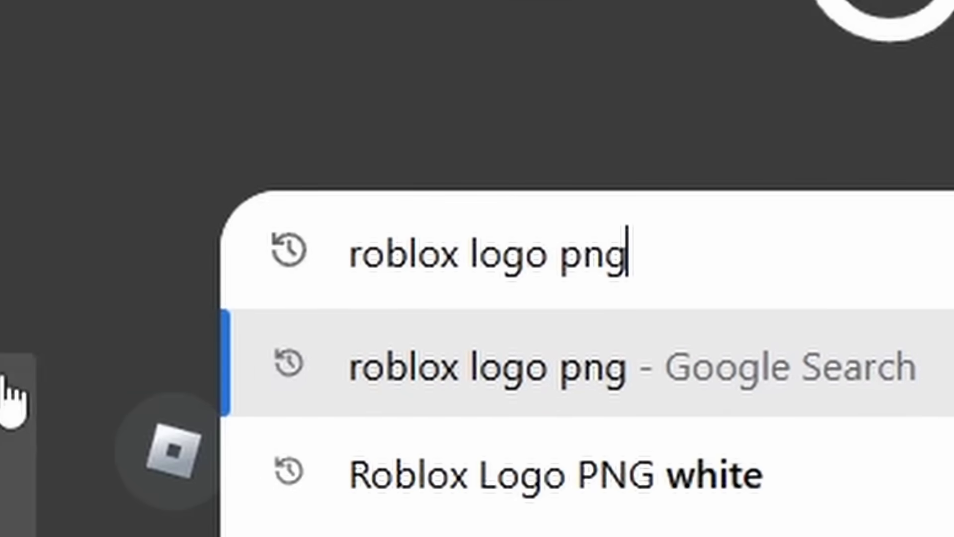
{"action": "key", "text": "Return"}
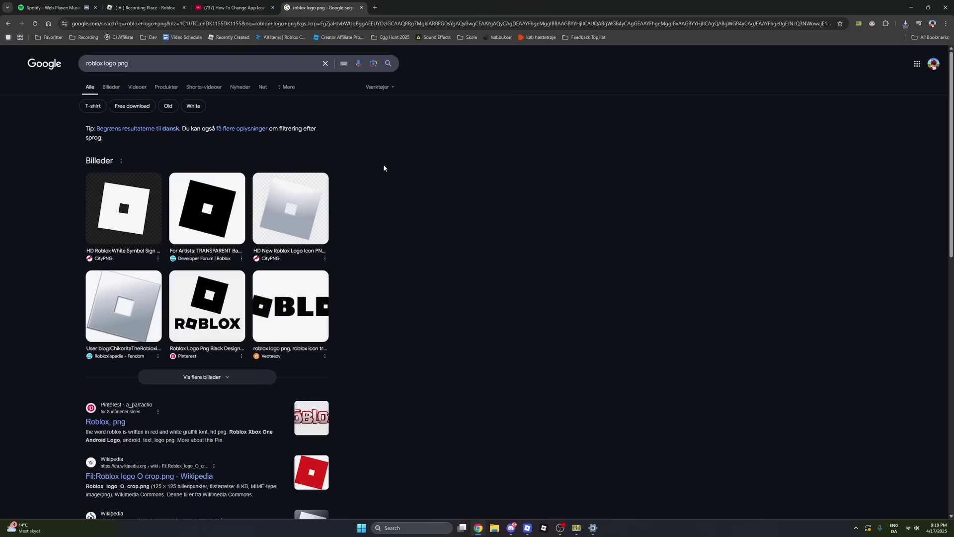
{"action": "left_click", "coordinate": [106, 87]}
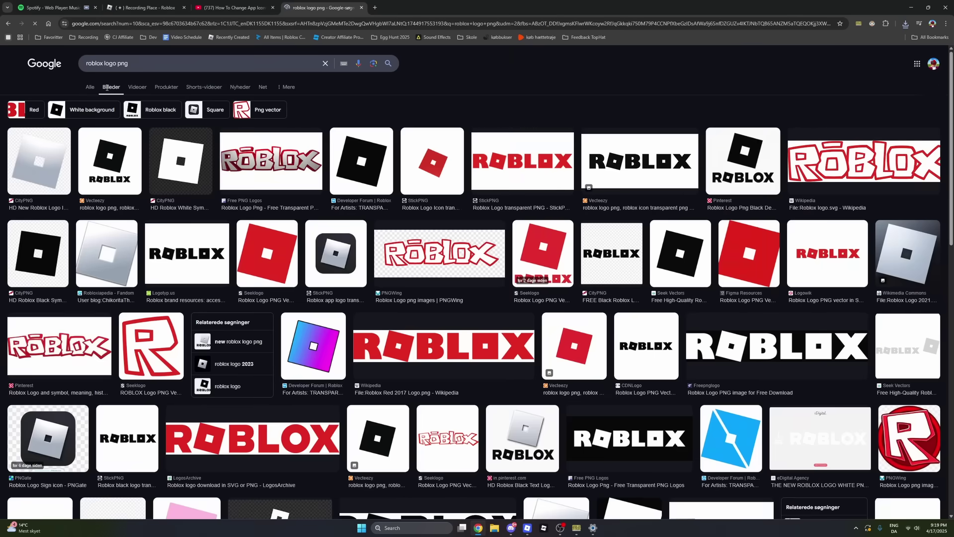
Save the grey Roblox logo image to Downloads as 'Roblox Logo'
{"action": "left_click", "coordinate": [105, 264]}
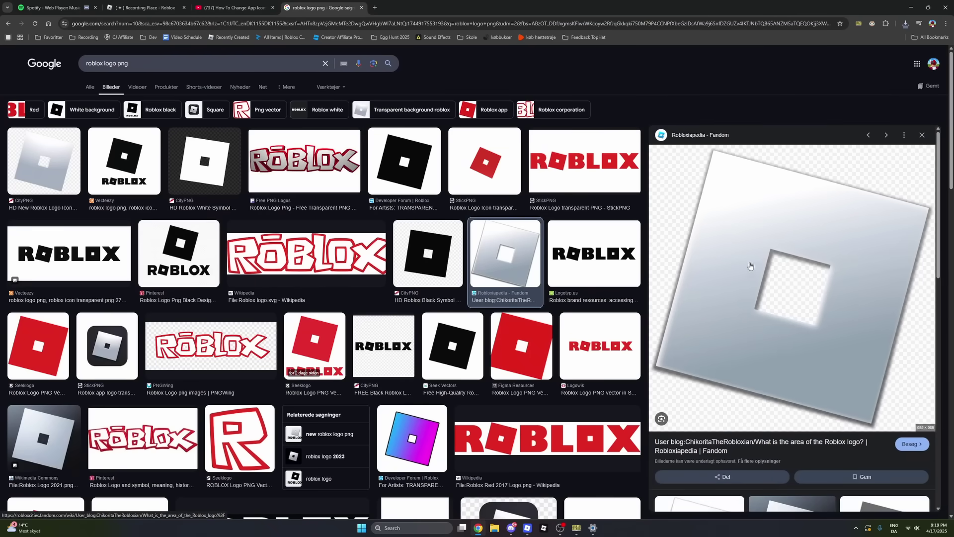
{"action": "right_click", "coordinate": [740, 245]}
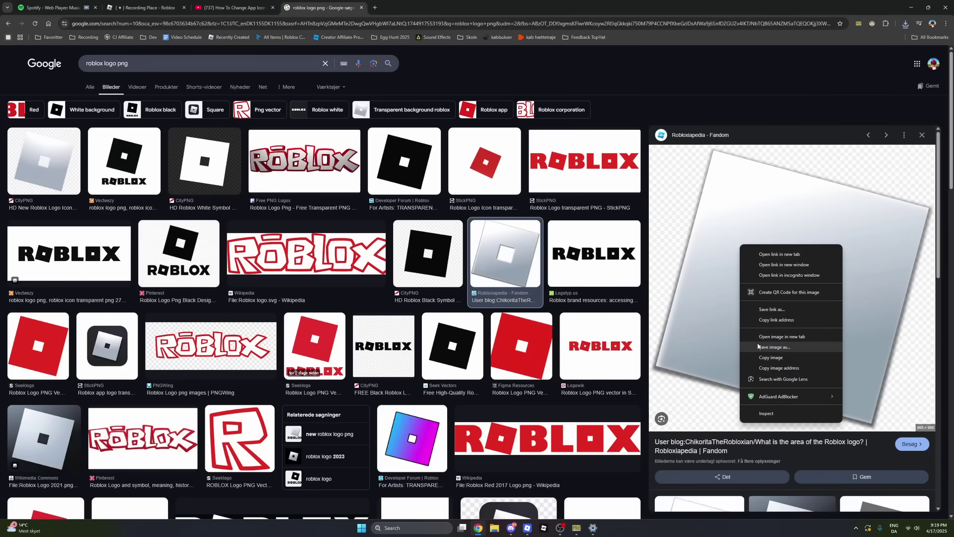
{"action": "left_click", "coordinate": [773, 347]}
{"action": "type", "text": "Roblox"}
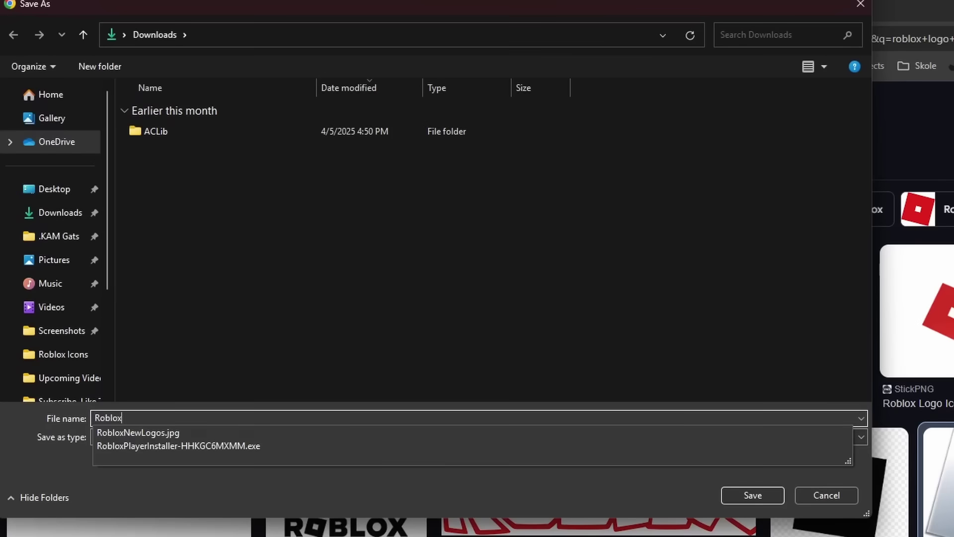
{"action": "type", "text": " Logo"}
{"action": "key", "text": "Return"}
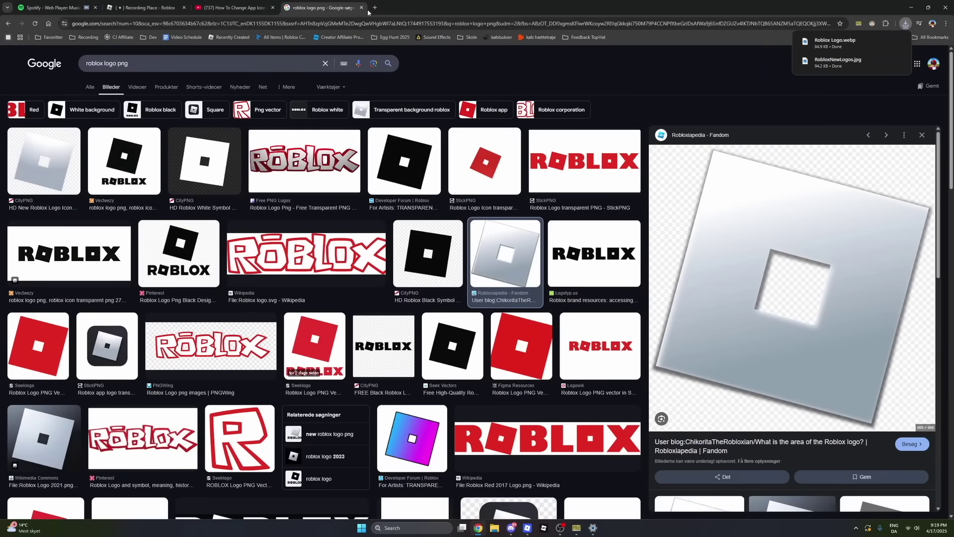
In a new tab, search 'png to ICO' and open the CloudConvert converter
{"action": "key", "text": "ctrl+t"}
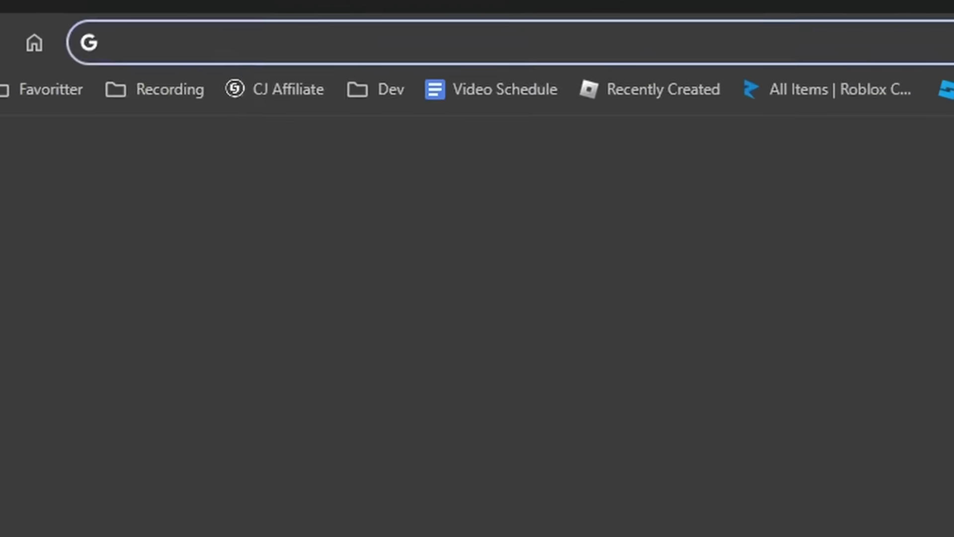
{"action": "type", "text": "png to ICO"}
{"action": "key", "text": "Return"}
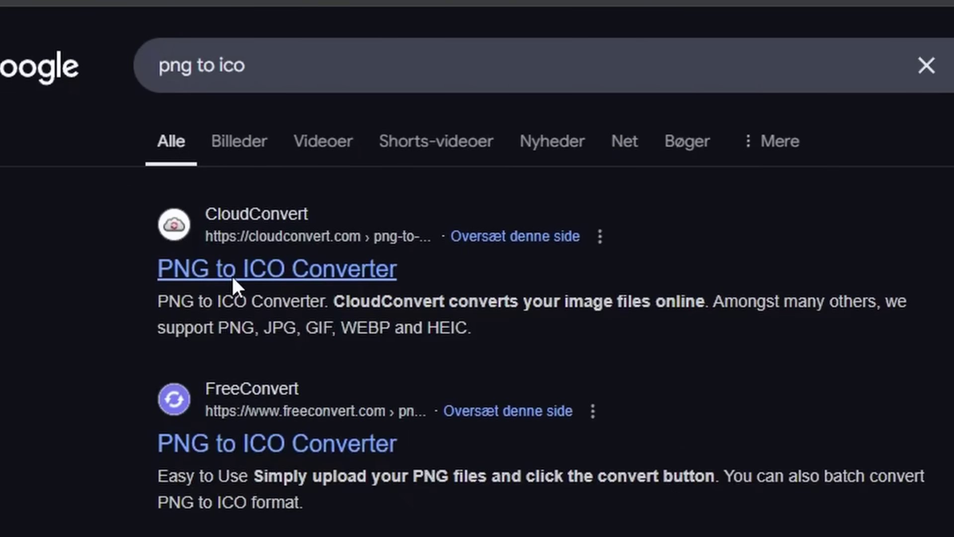
{"action": "left_click", "coordinate": [231, 275]}
Upload Roblox Logo, convert it to ICO and download Roblox Logo.ico
{"action": "left_click", "coordinate": [470, 183]}
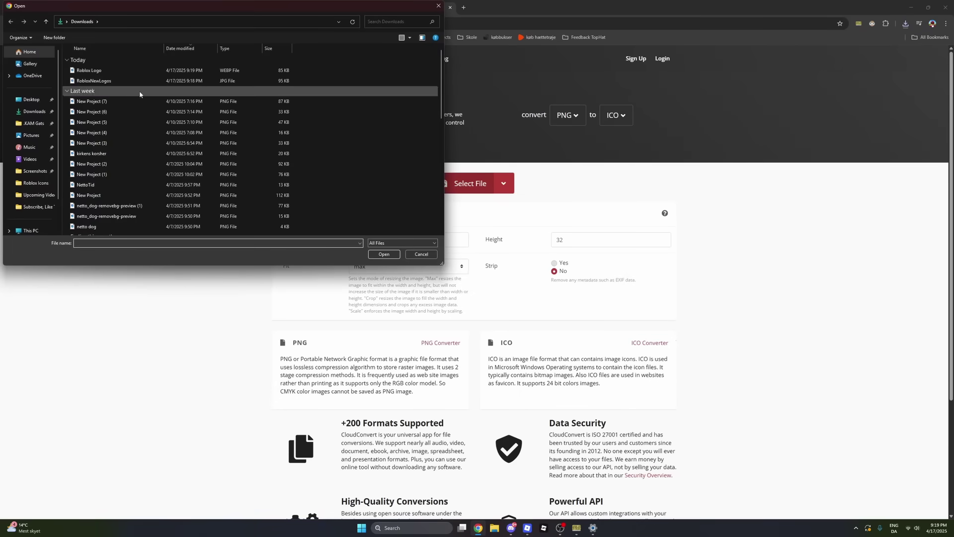
{"action": "double_click", "coordinate": [116, 73]}
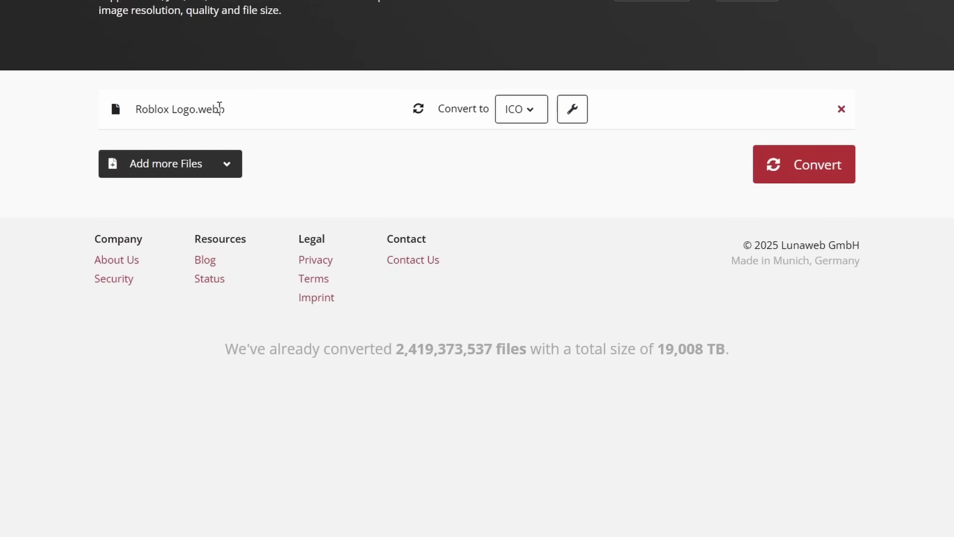
{"action": "left_click", "coordinate": [812, 167]}
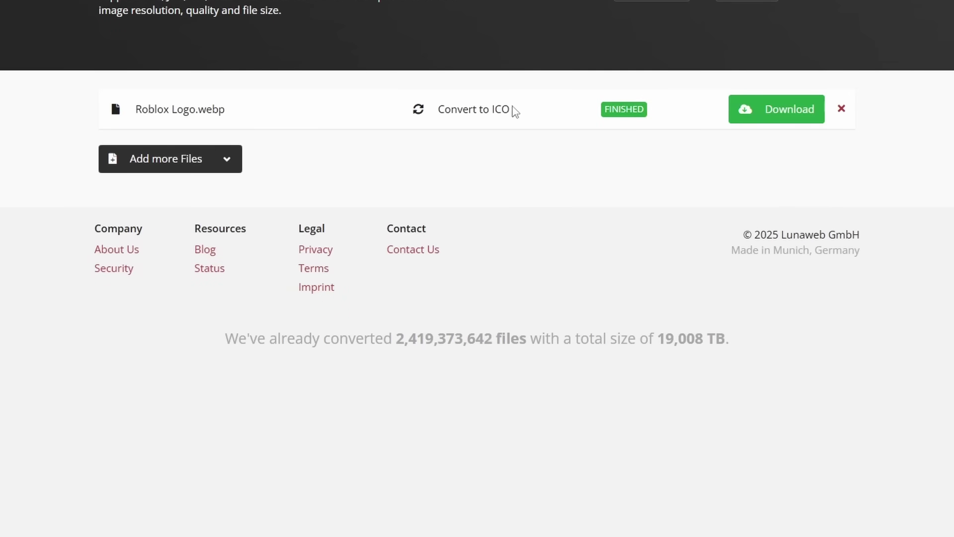
{"action": "left_click", "coordinate": [797, 117]}
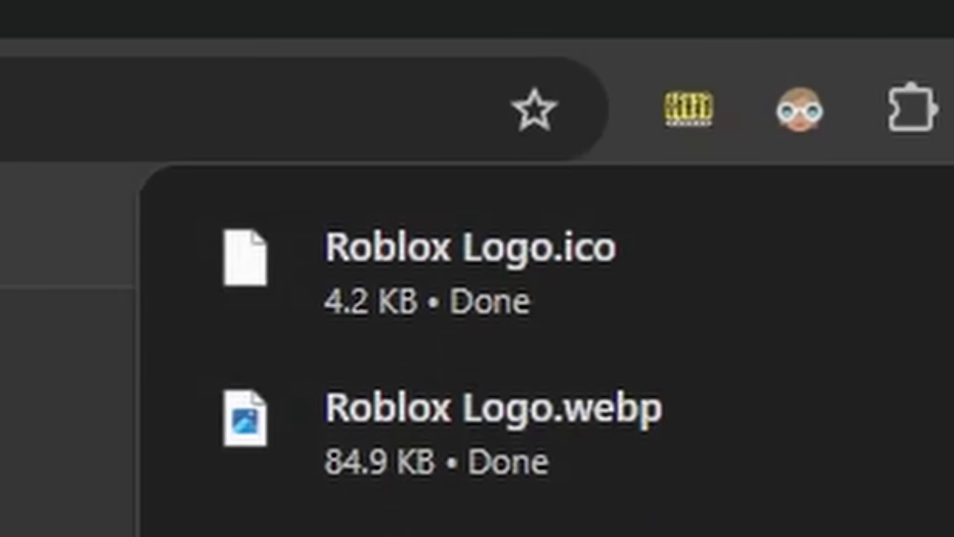
Find Roblox Player via Windows search, open its shortcut folder and right-click the Roblox Player shortcut
{"action": "key", "text": "super"}
{"action": "type", "text": "Roblox"}
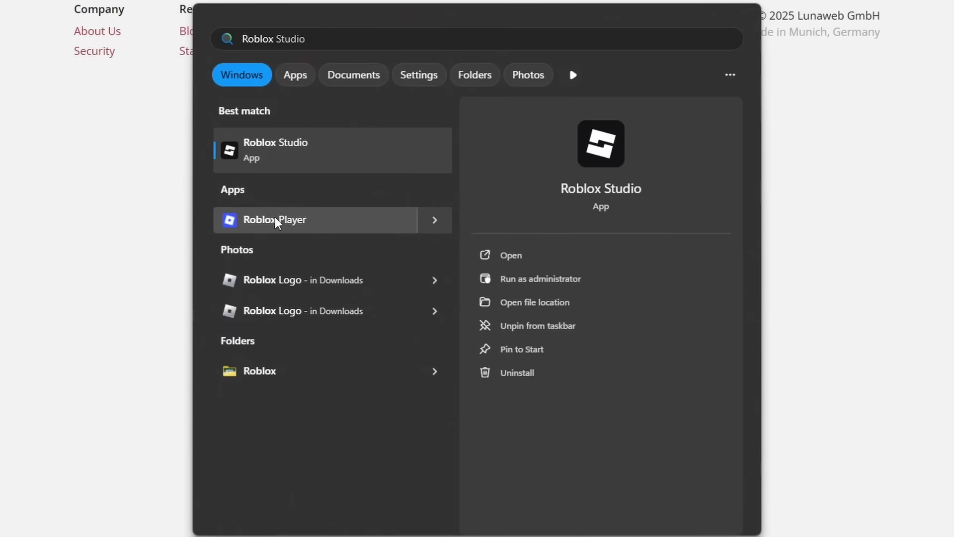
{"action": "right_click", "coordinate": [289, 223]}
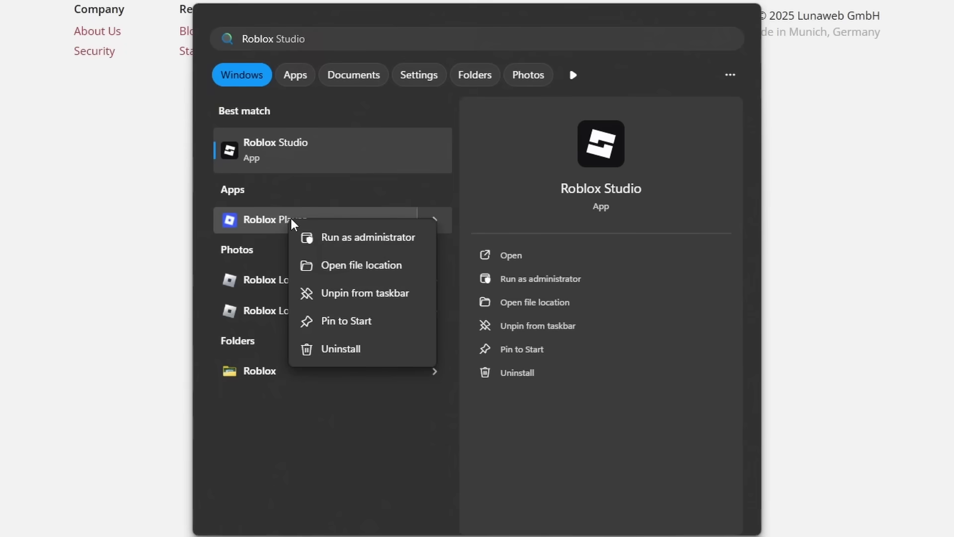
{"action": "left_click", "coordinate": [376, 269]}
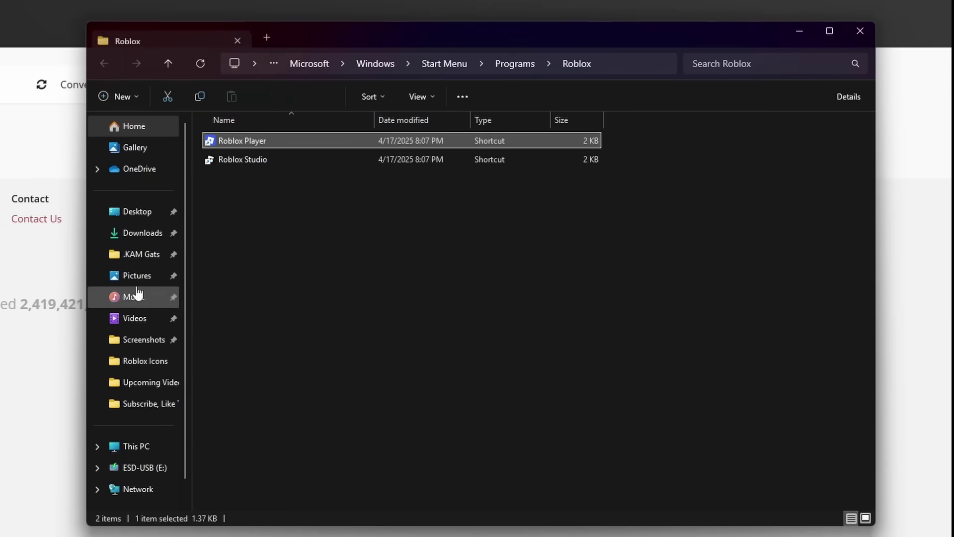
{"action": "right_click", "coordinate": [223, 147]}
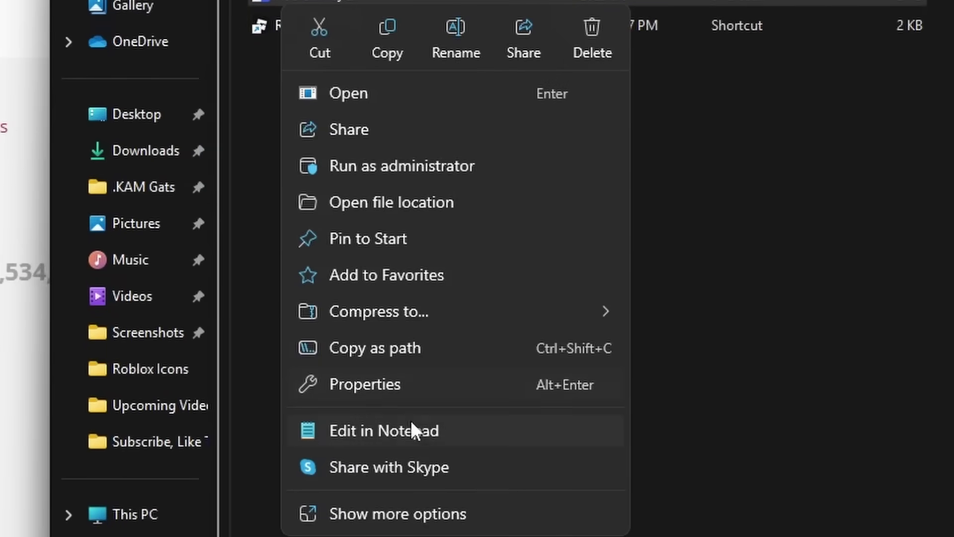
Set the Roblox Player shortcut's icon to Roblox Logo.ico from Downloads and apply it
{"action": "left_click", "coordinate": [365, 384]}
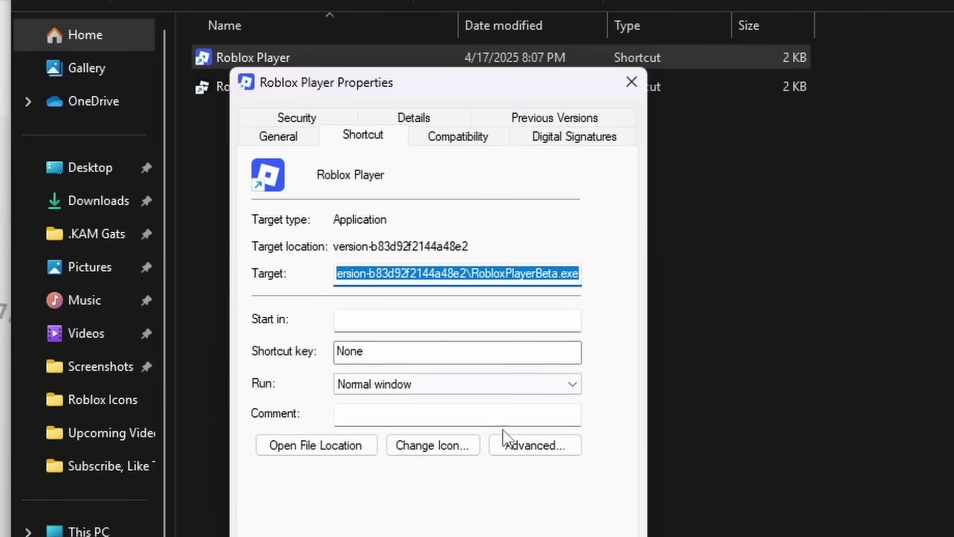
{"action": "left_click", "coordinate": [430, 447]}
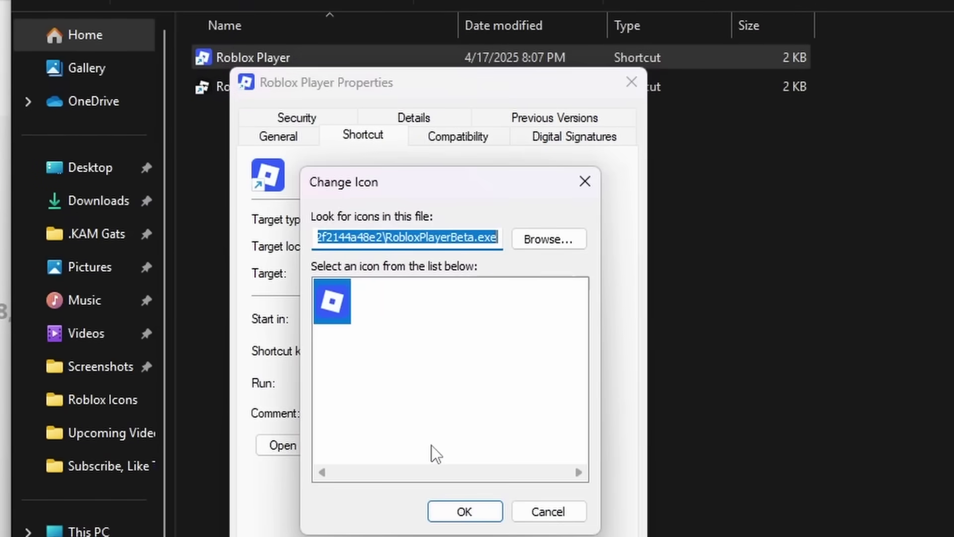
{"action": "left_click", "coordinate": [541, 240]}
{"action": "left_click", "coordinate": [199, 361]}
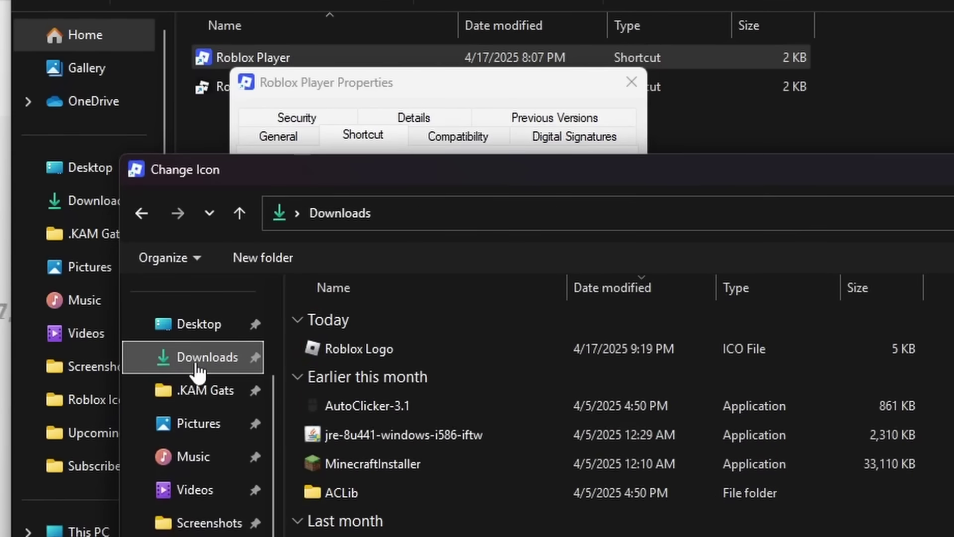
{"action": "double_click", "coordinate": [368, 348]}
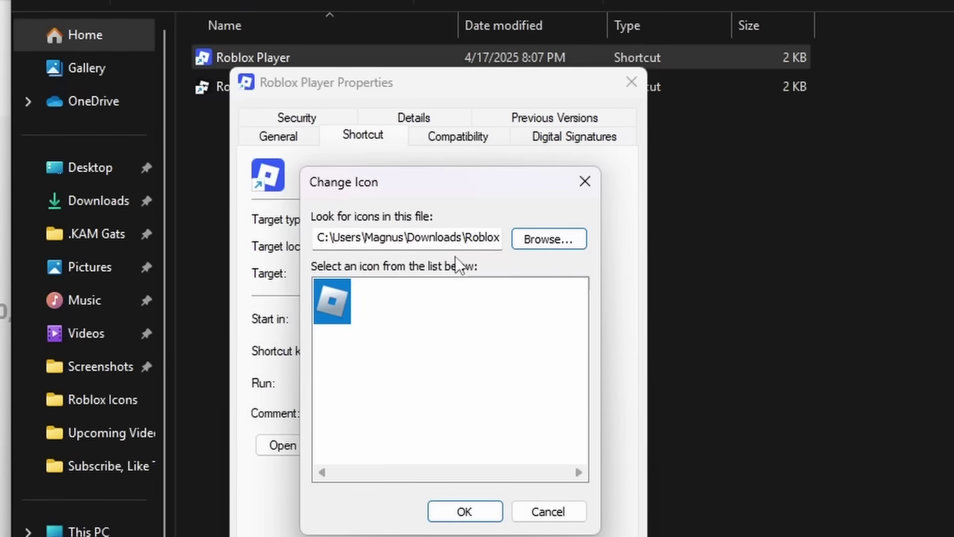
{"action": "left_click", "coordinate": [462, 512]}
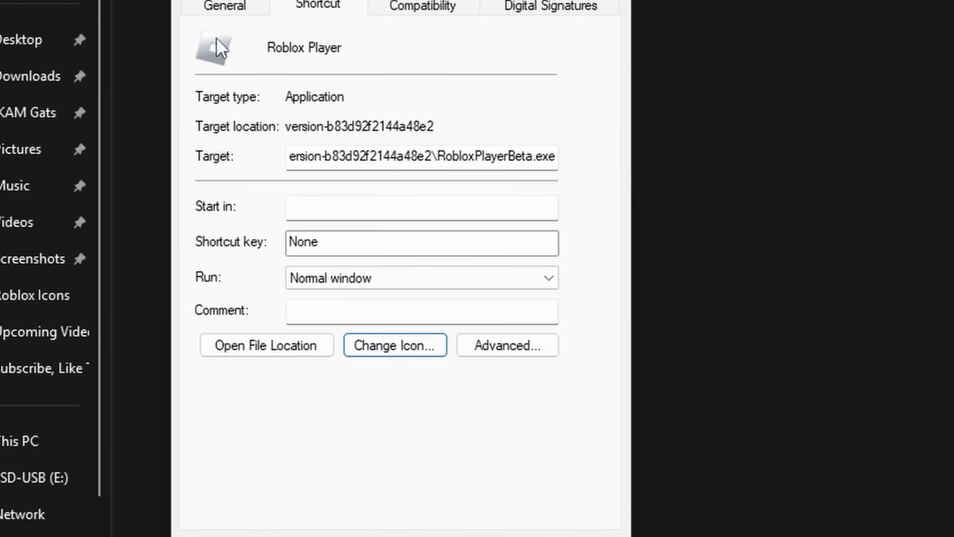
{"action": "left_click", "coordinate": [562, 496]}
{"action": "left_click", "coordinate": [344, 441]}
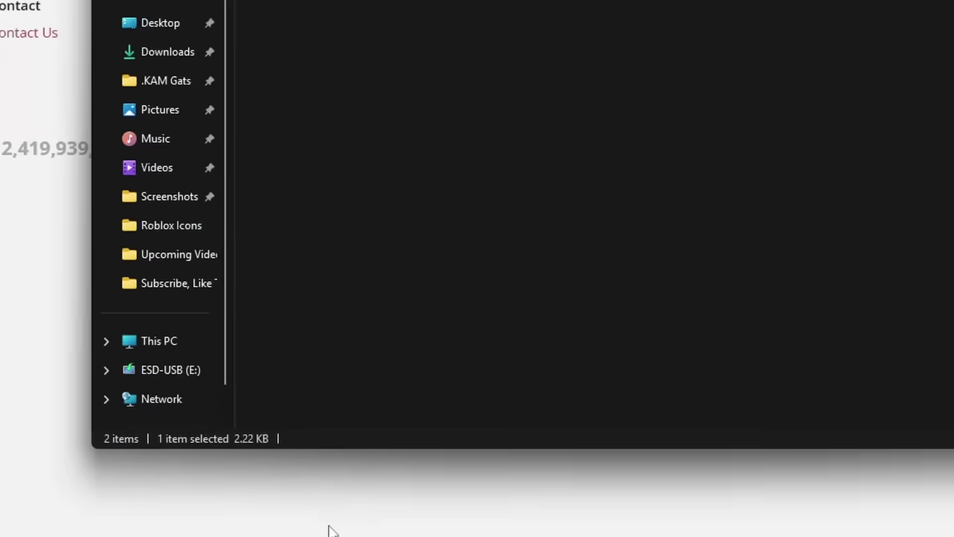
{"action": "left_click", "coordinate": [361, 527]}
Search Windows for 'Roblox'
{"action": "mouse_move", "coordinate": [527, 506]}
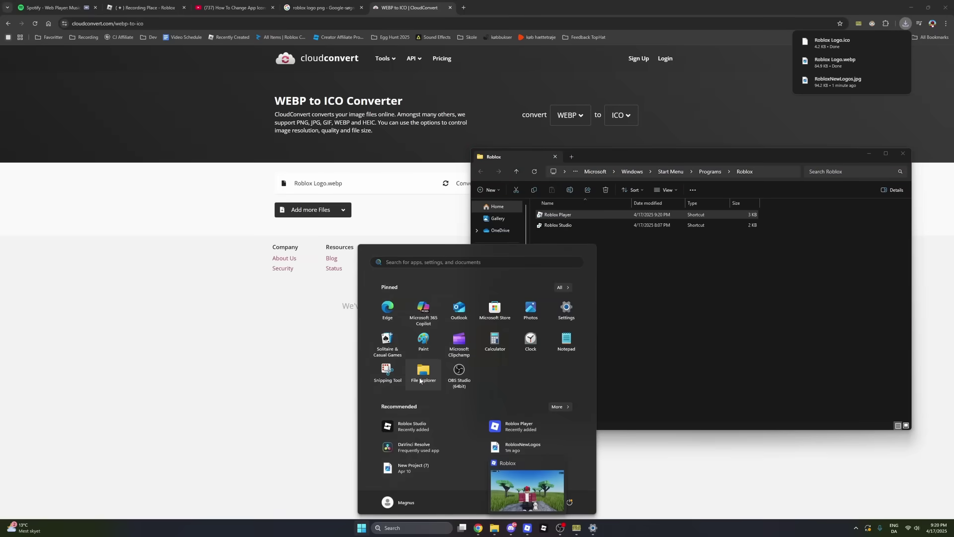
{"action": "type", "text": "Roblox"}
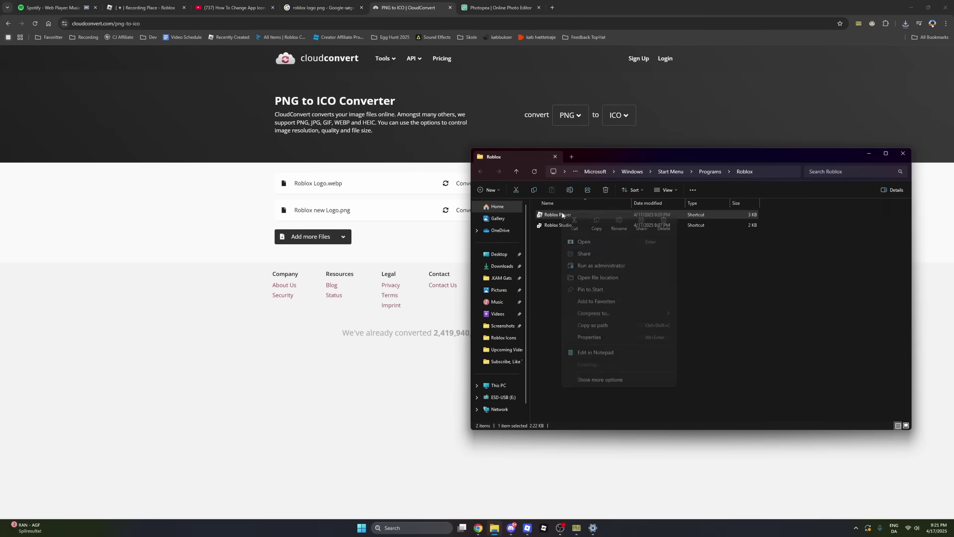
Reopen Roblox Player's properties and confirm the new Roblox logo icon
{"action": "left_click", "coordinate": [600, 340]}
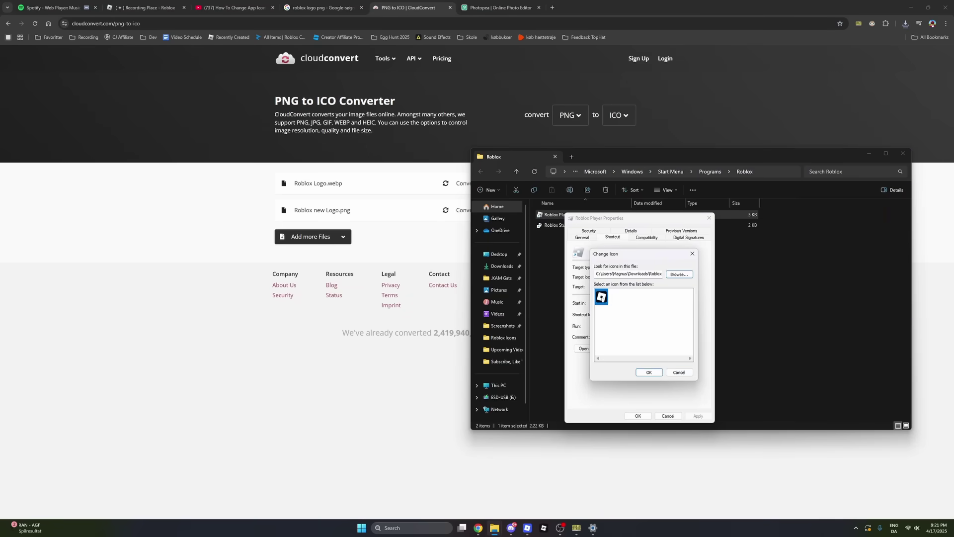
{"action": "left_click", "coordinate": [649, 372]}
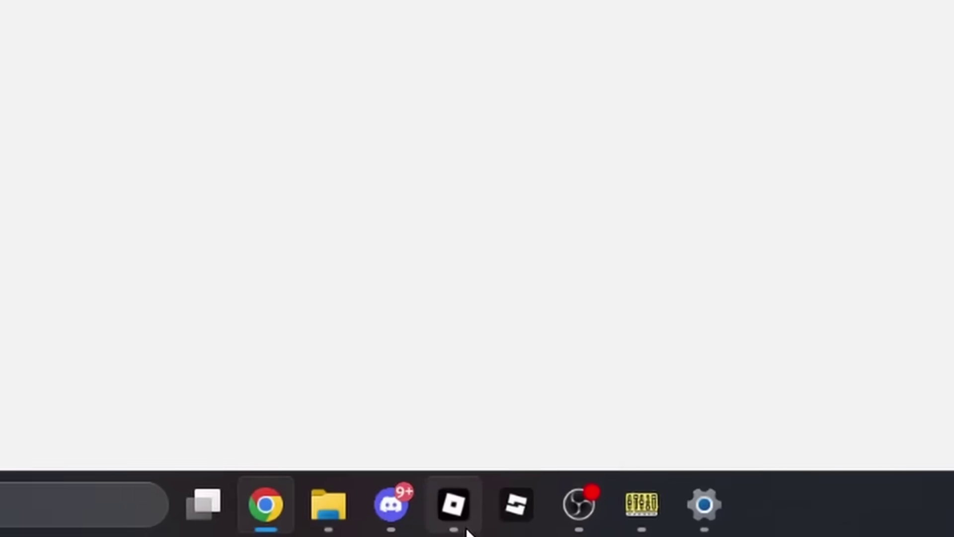
{"action": "mouse_move", "coordinate": [528, 534]}
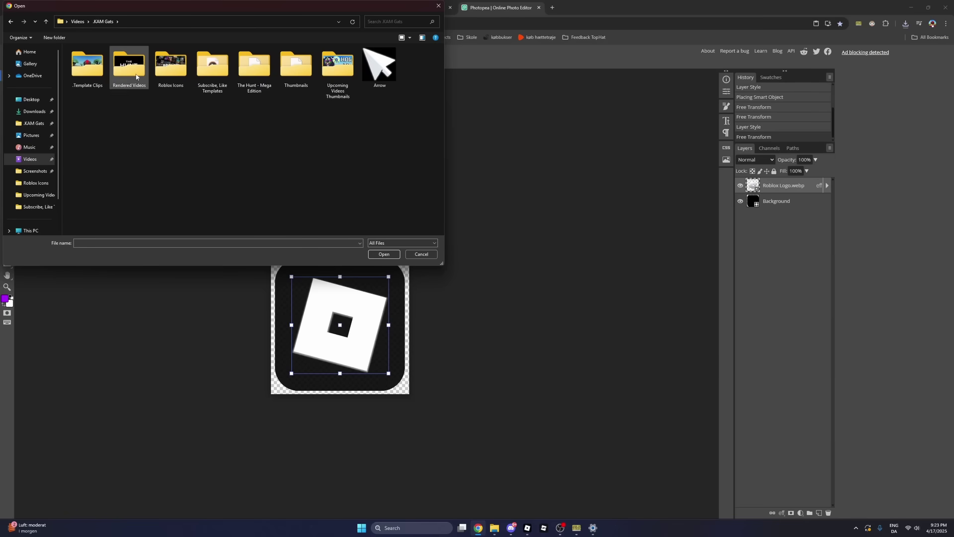
Load the Roblox Icons image in Photopea and delete the Roblox Logo.webp layer
{"action": "double_click", "coordinate": [370, 62]}
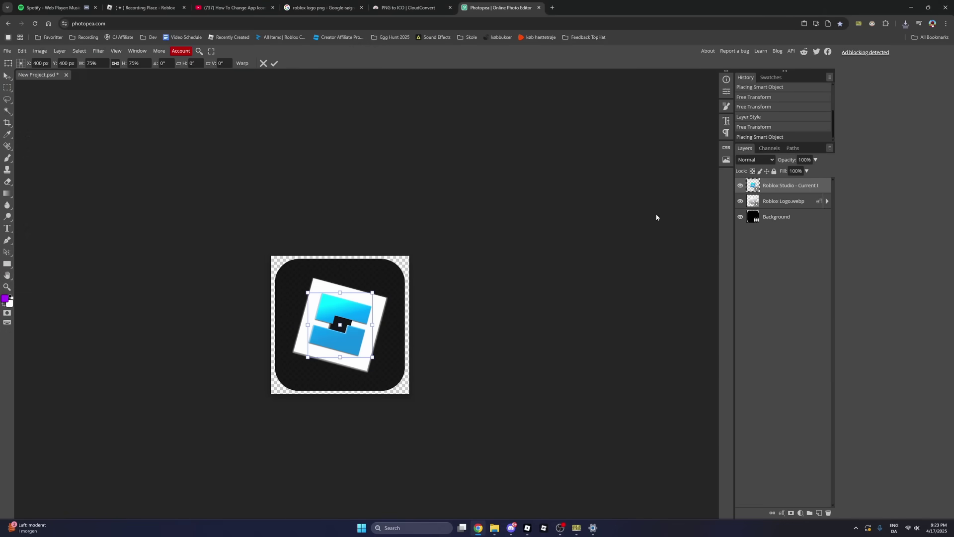
{"action": "right_click", "coordinate": [759, 185]}
{"action": "left_click", "coordinate": [790, 344]}
{"action": "left_click", "coordinate": [272, 123]}
{"action": "key", "text": "Delete"}
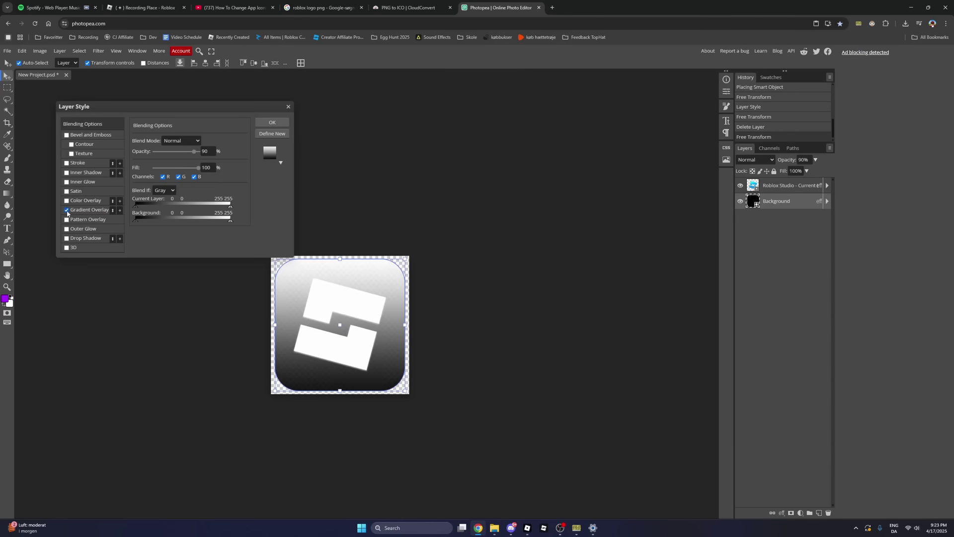
Give the Background a black-to-blue gradient overlay and convert New Project (9).png to ICO
{"action": "left_click", "coordinate": [270, 152]}
{"action": "left_click", "coordinate": [179, 283]}
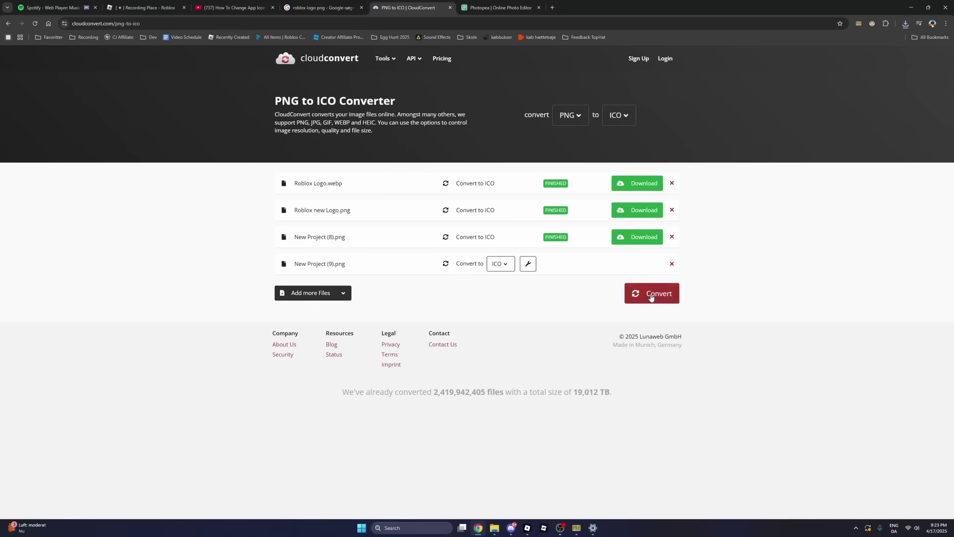
{"action": "left_click", "coordinate": [649, 294]}
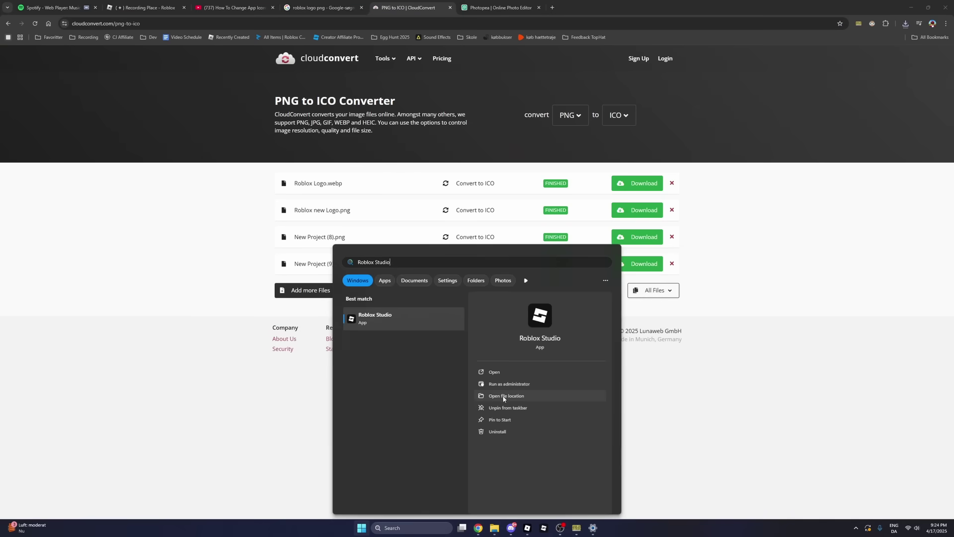
Open the Roblox Studio shortcut's Properties and start changing its icon
{"action": "left_click", "coordinate": [503, 395]}
{"action": "right_click", "coordinate": [557, 225]}
{"action": "left_click", "coordinate": [591, 349]}
{"action": "left_click", "coordinate": [636, 361]}
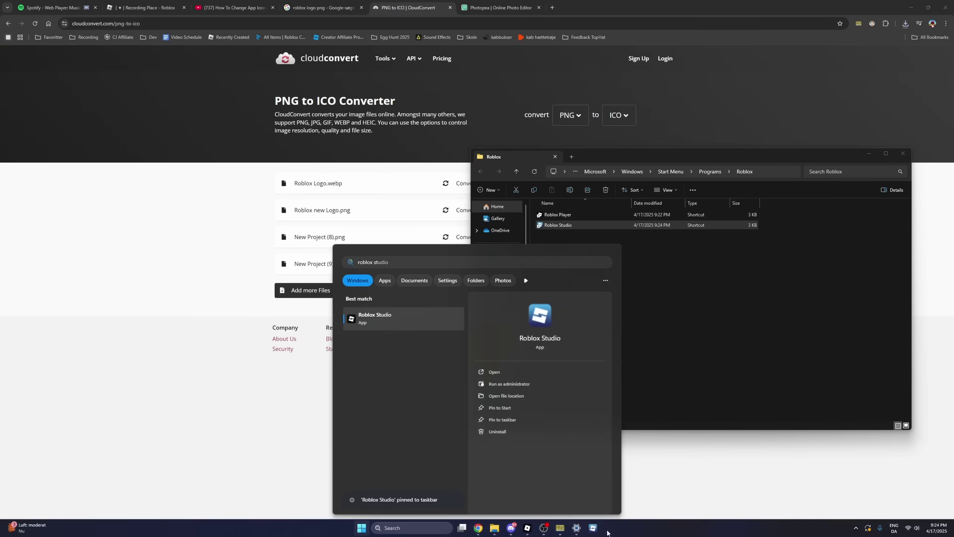
{"action": "left_click", "coordinate": [607, 531]}
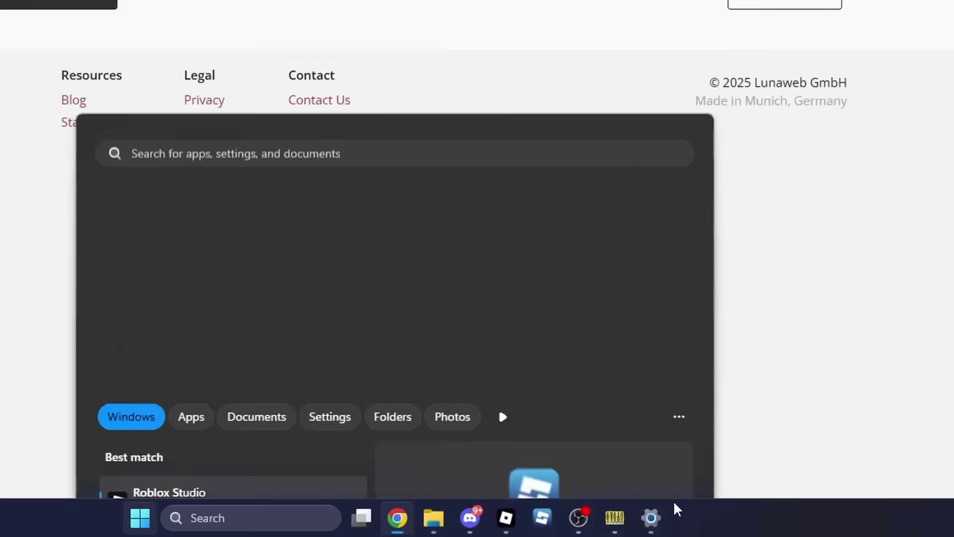